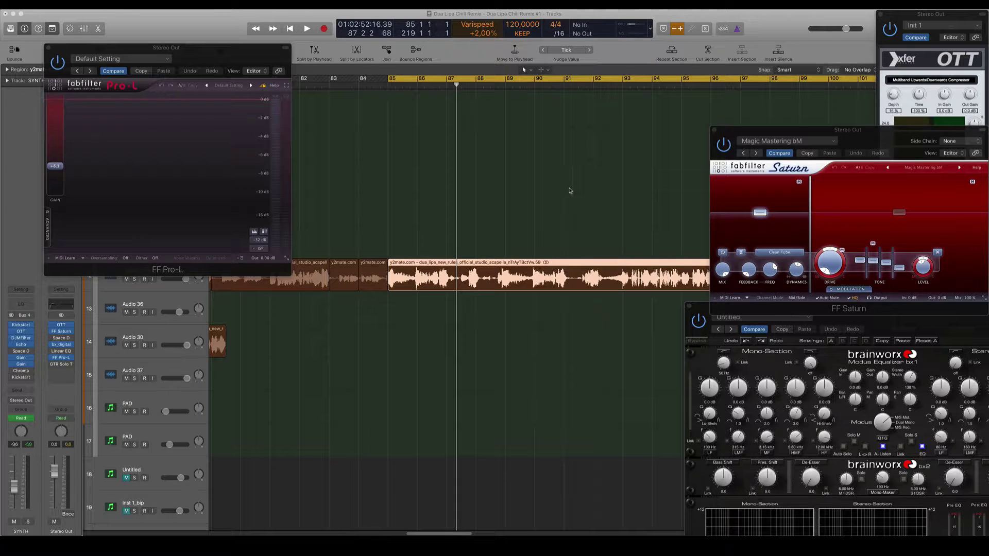
# - Zoom into part of the arrangement and back out to the whole project, deselecting the acapella region
pyautogui.moveTo(570, 190); pyautogui.dragTo(508, 228)
pyautogui.keyDown('ctrl'); pyautogui.keyDown('alt'); pyautogui.click(508, 228); pyautogui.keyUp('alt'); pyautogui.keyUp('ctrl')
pyautogui.keyDown('ctrl'); pyautogui.keyDown('alt'); pyautogui.click(508, 228); pyautogui.keyUp('alt'); pyautogui.keyUp('ctrl')
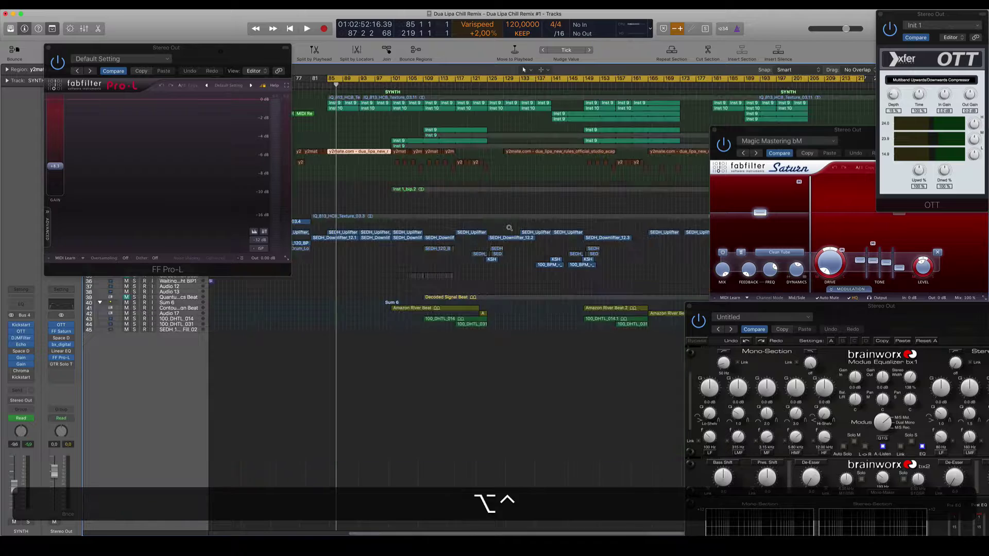
pyautogui.click(378, 192)
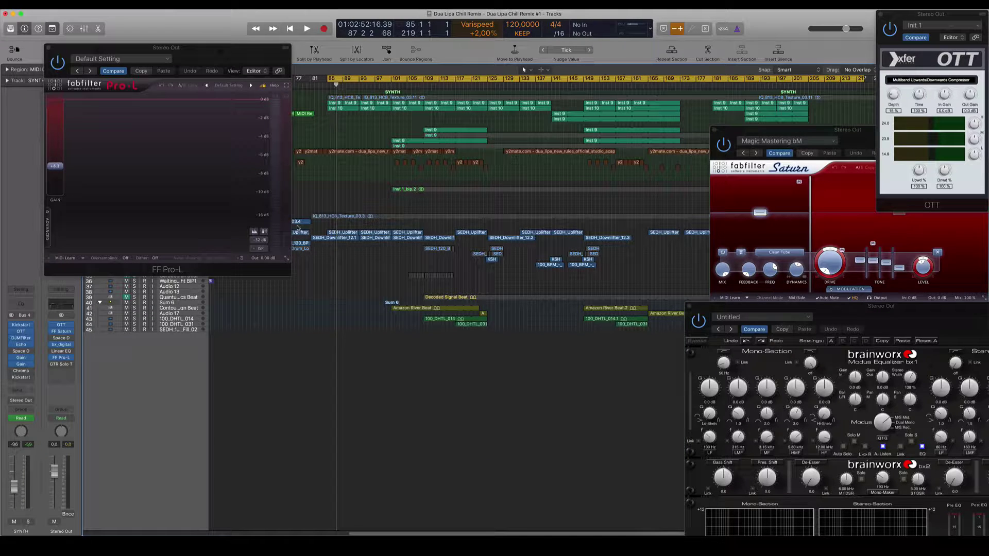
# - Close the FF Pro-L limiter window and zoom in on the acapella vocal and bass tracks
pyautogui.moveTo(182, 52); pyautogui.dragTo(699, 123)
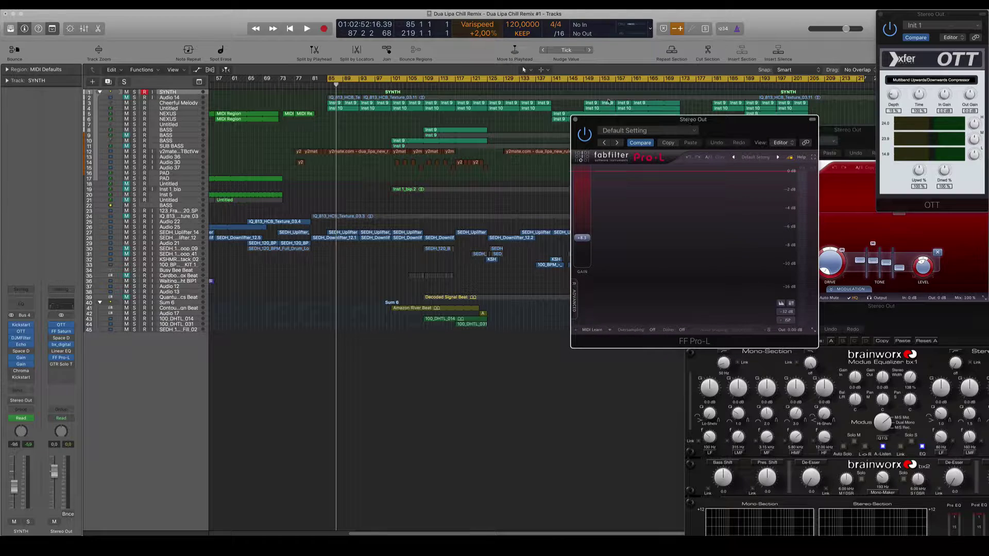
pyautogui.click(575, 119)
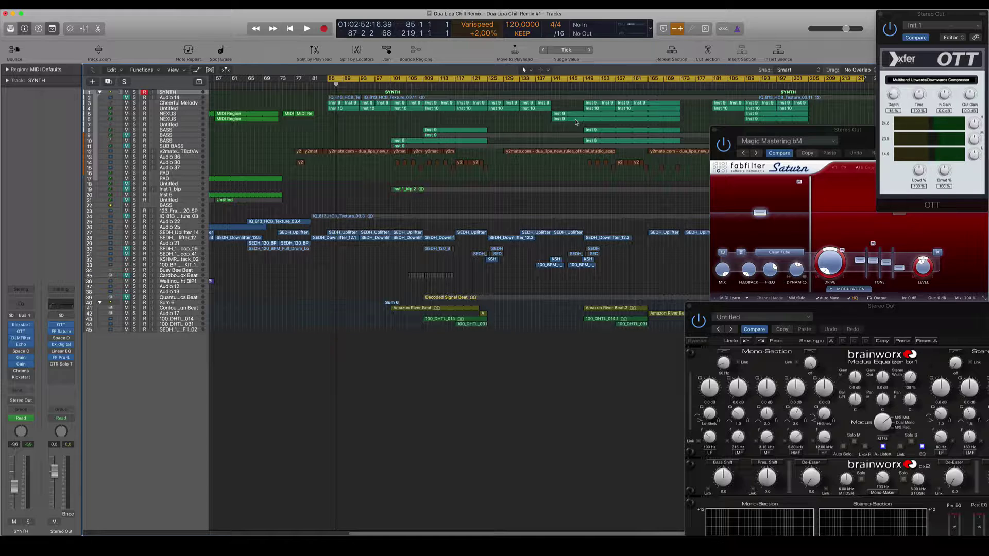
pyautogui.moveTo(312, 140); pyautogui.dragTo(446, 225)
pyautogui.click(374, 164)
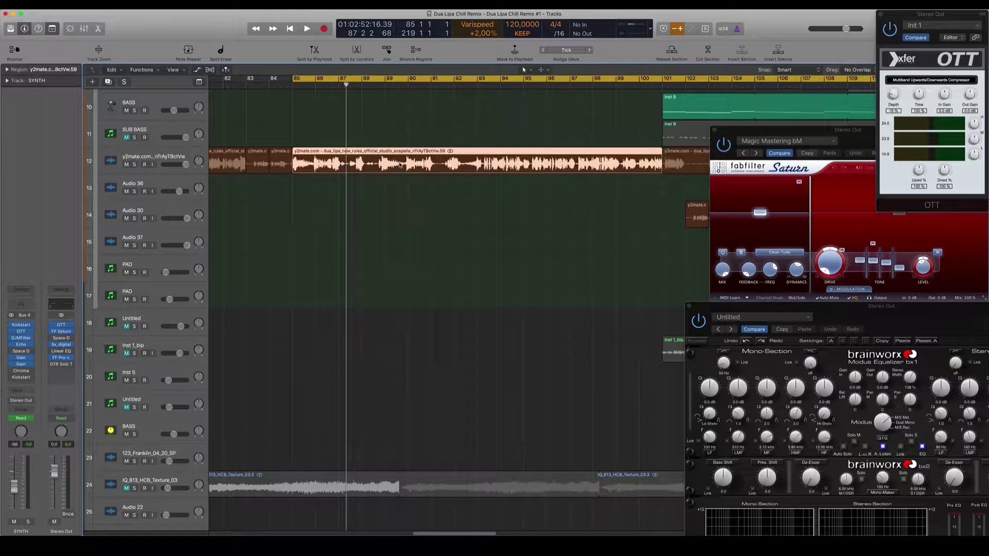
pyautogui.keyDown('ctrl'); pyautogui.keyDown('alt'); pyautogui.click(371, 206); pyautogui.keyUp('alt'); pyautogui.keyUp('ctrl')
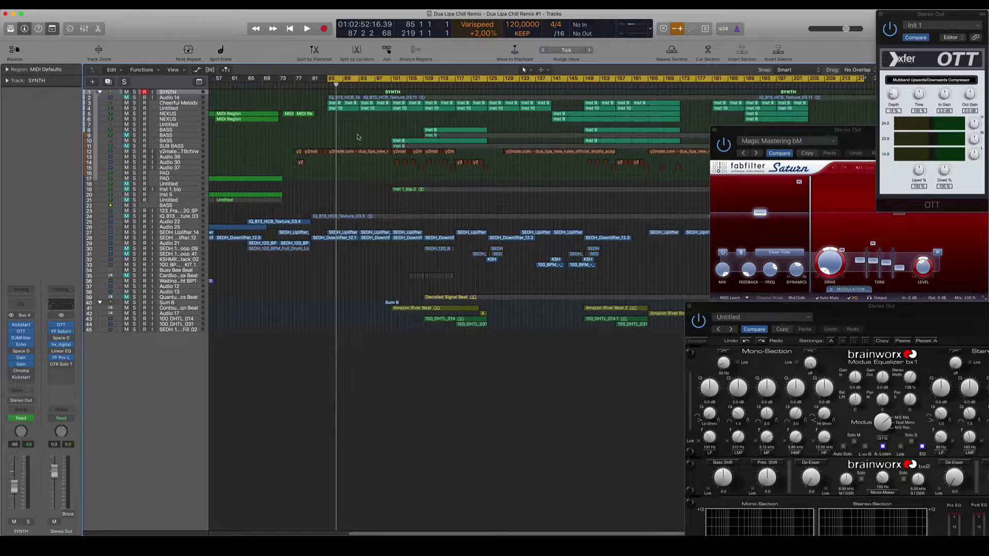
# - Cycle bars 109–117, solo the Cheerful Melody track, and zoom onto its chords
pyautogui.moveTo(427, 77); pyautogui.dragTo(455, 84)
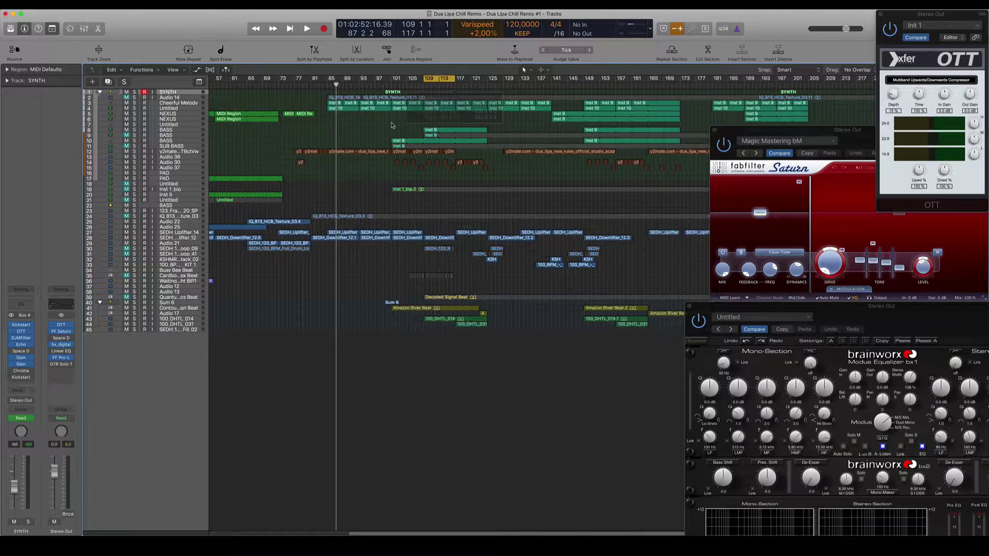
pyautogui.click(137, 104)
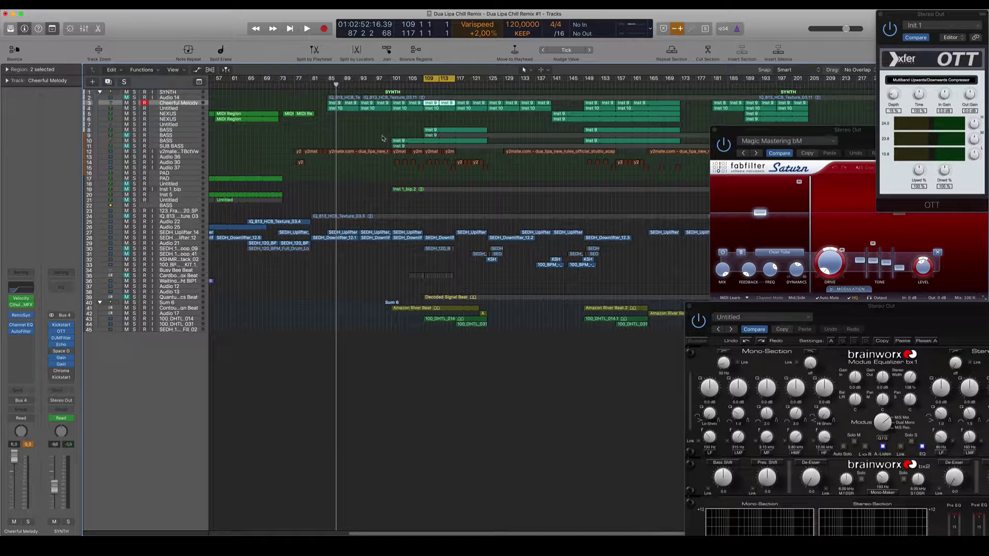
pyautogui.click(134, 103)
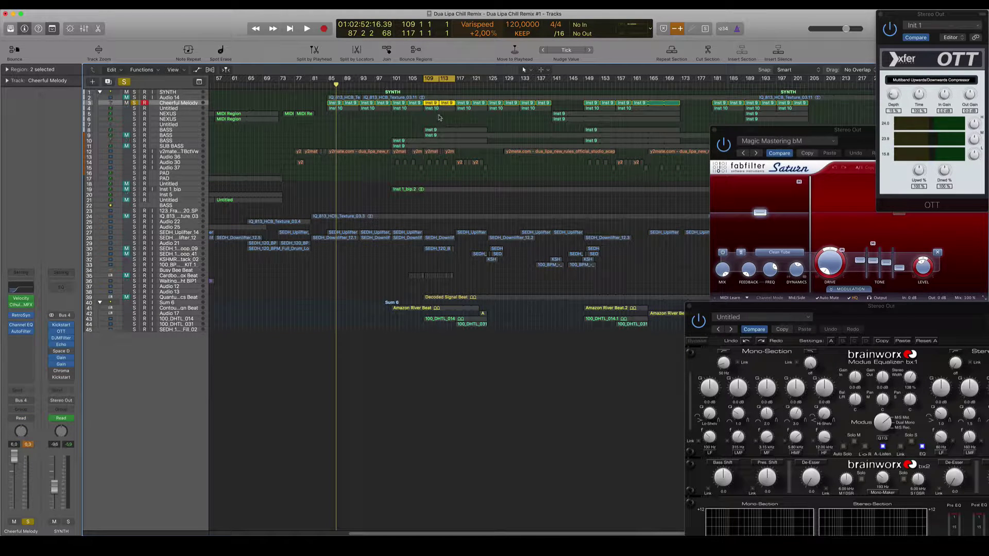
pyautogui.click(470, 110)
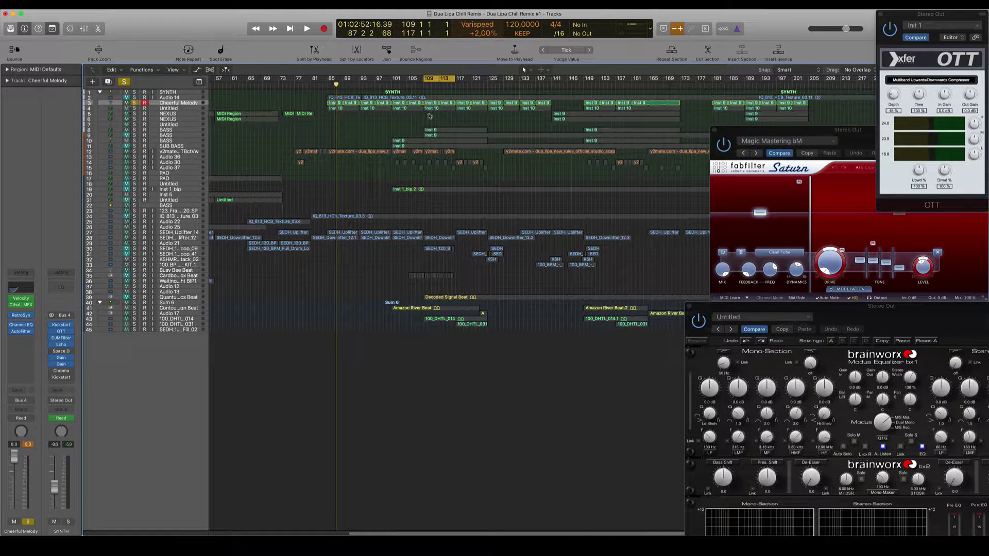
pyautogui.hotkey('ctrl', 'alt')
pyautogui.moveTo(484, 95); pyautogui.dragTo(422, 117)
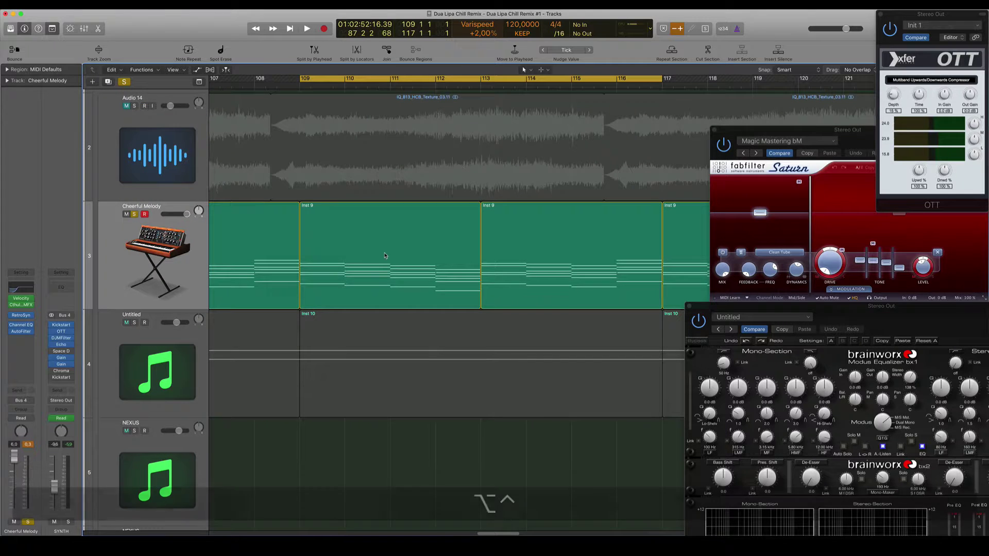
# - Fine-tune the loop end at bar 117 and click through the three Inst 9 chord regions
pyautogui.click(359, 234)
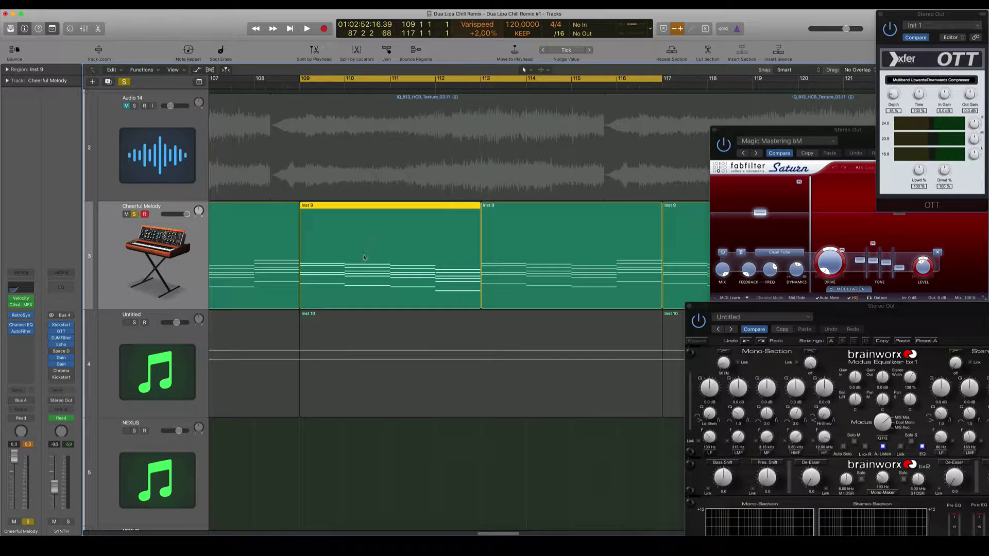
pyautogui.moveTo(661, 80)
pyautogui.mouseDown()
pyautogui.moveTo(576, 80)
pyautogui.moveTo(662, 80)
pyautogui.mouseUp()
pyautogui.click(490, 301)
pyautogui.click(399, 259)
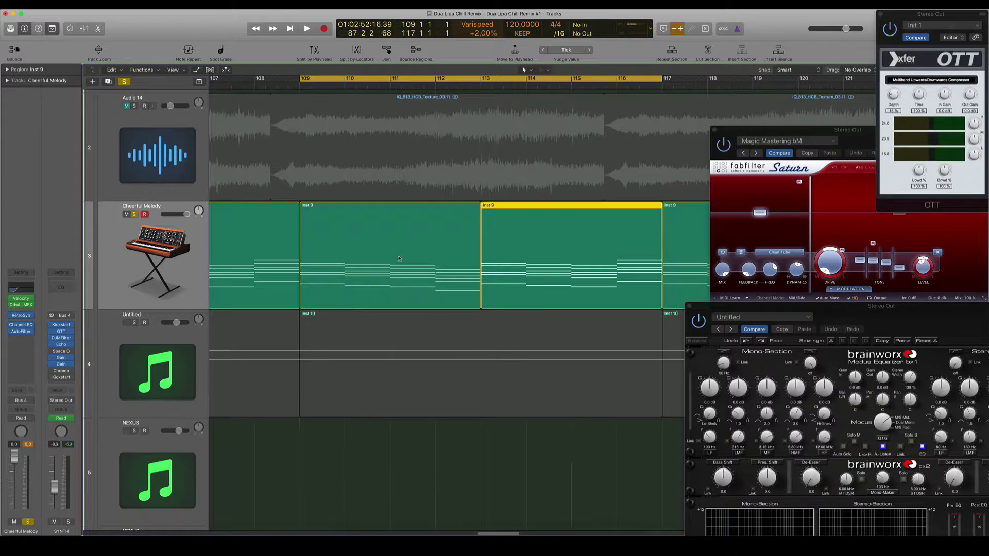
pyautogui.click(509, 256)
pyautogui.click(466, 299)
pyautogui.click(518, 250)
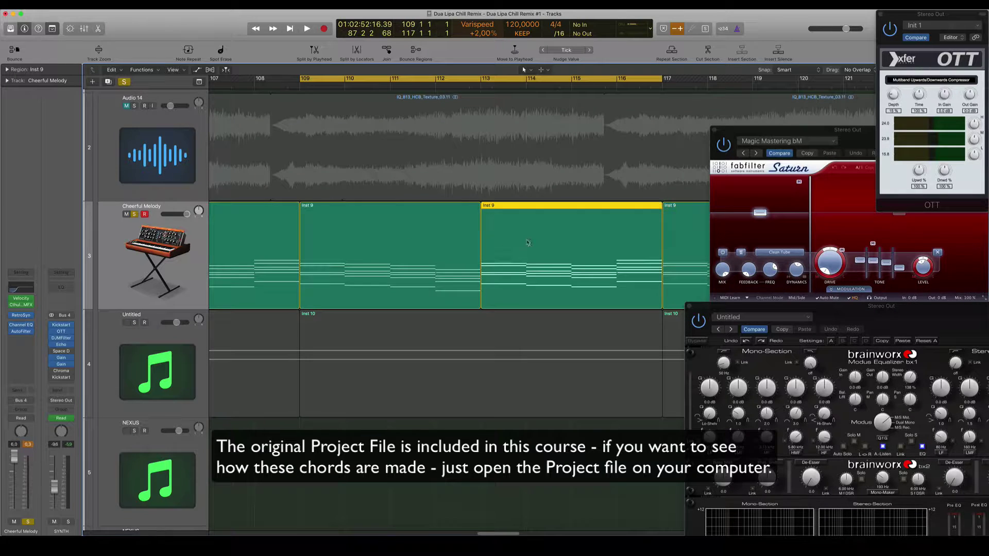
pyautogui.click(442, 249)
pyautogui.click(607, 258)
pyautogui.click(440, 237)
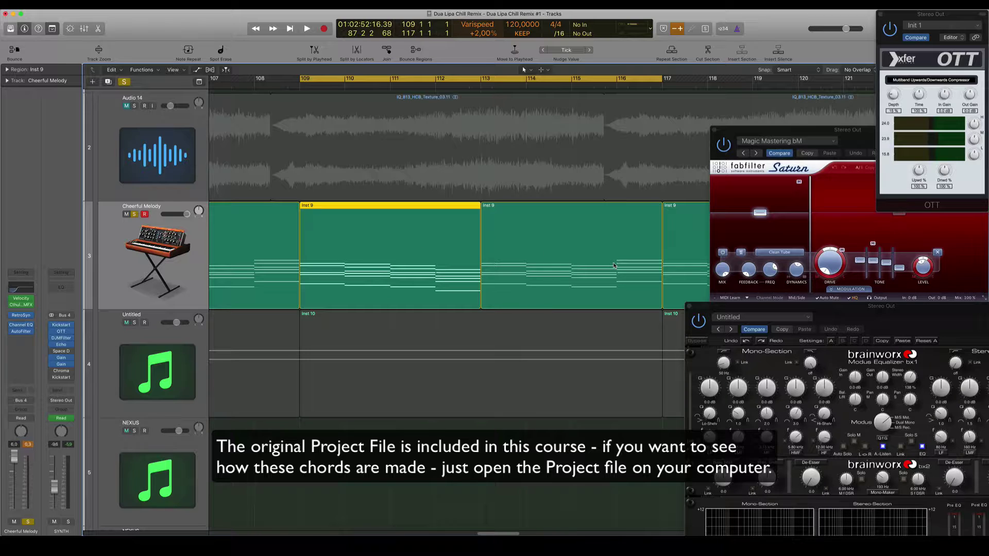
pyautogui.click(555, 243)
pyautogui.click(446, 243)
pyautogui.press('space')
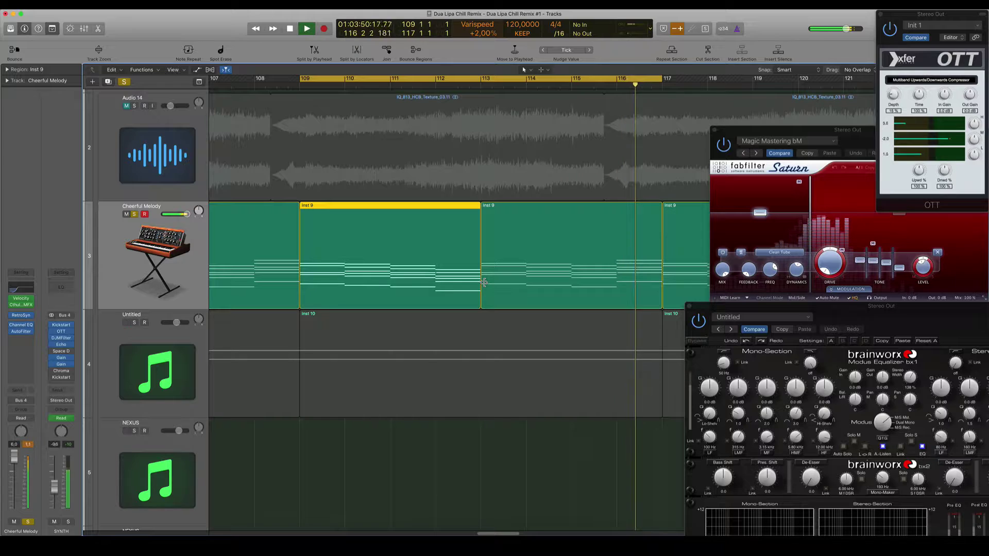
pyautogui.press('space')
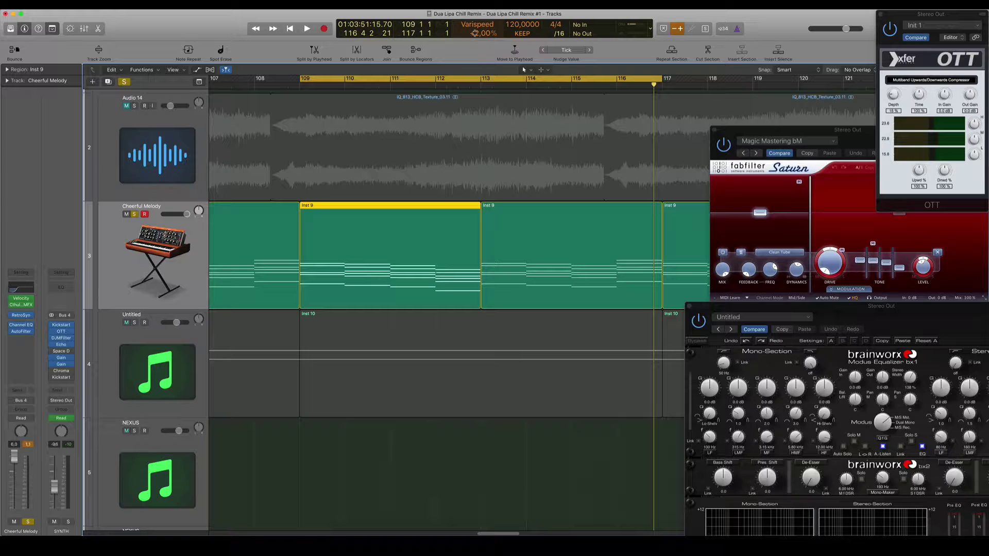
# - Set varispeed to Speed Only at 0%
pyautogui.click(478, 26)
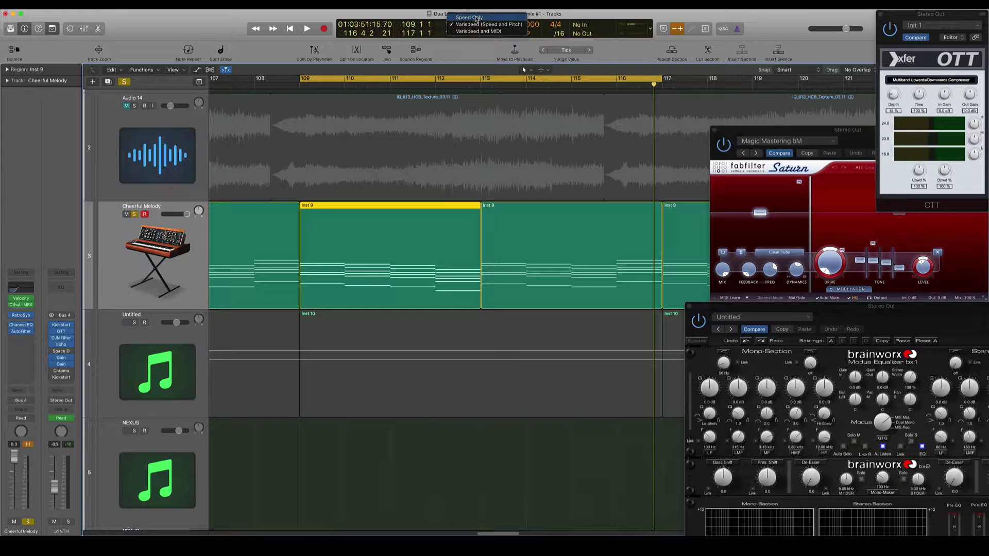
pyautogui.click(476, 18)
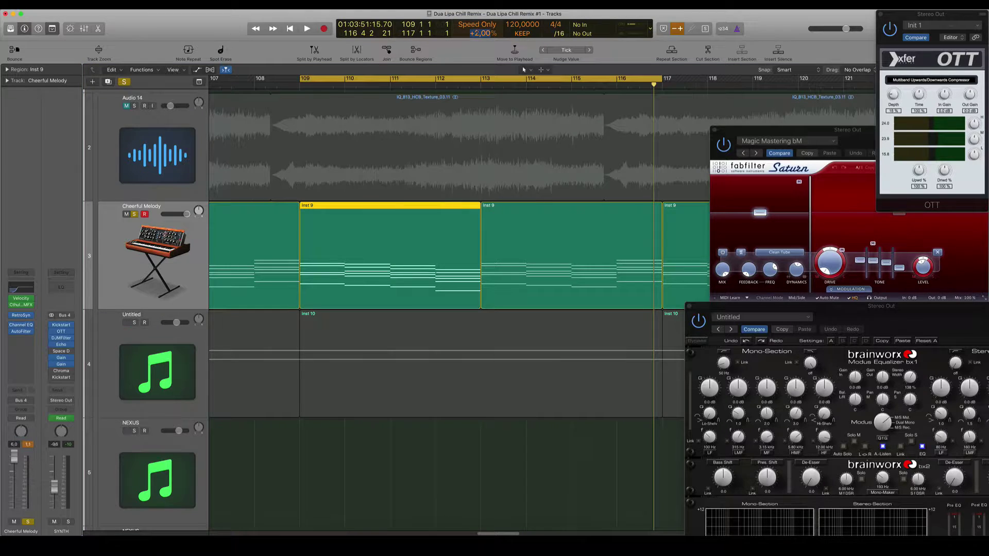
pyautogui.doubleClick(476, 32)
pyautogui.write('0')
pyautogui.press('Return')
# - Restore the control bar to its default settings via Customize Control Bar
pyautogui.click(652, 27)
pyautogui.click(532, 27)
pyautogui.rightClick(536, 26)
pyautogui.click(571, 32)
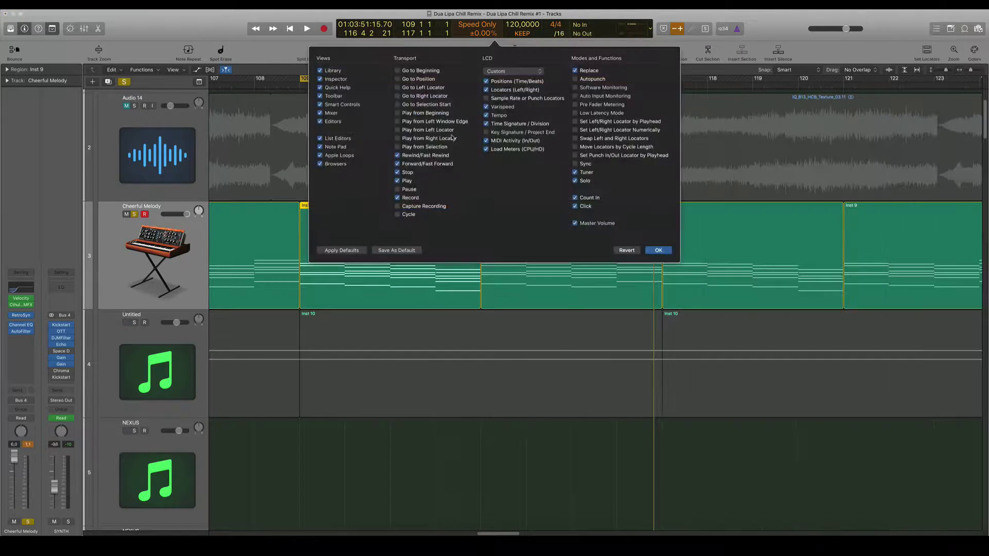
pyautogui.click(342, 251)
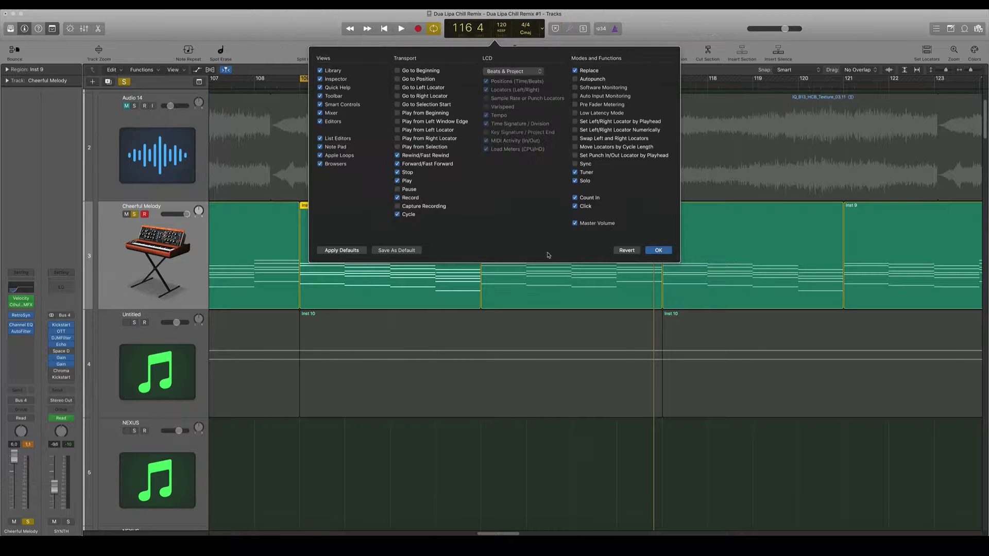
pyautogui.click(650, 250)
# - Switch the LCD time display to the Custom layout
pyautogui.click(542, 28)
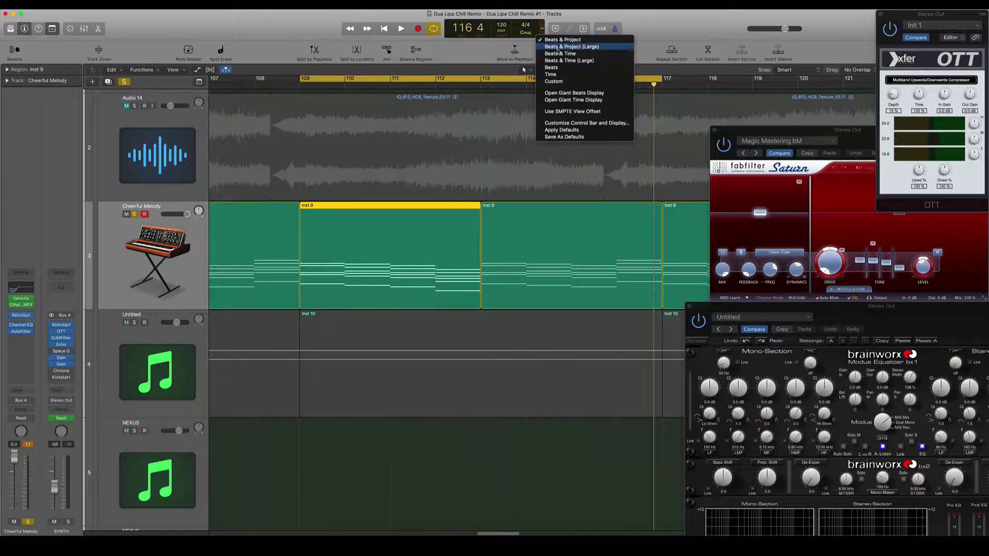
pyautogui.click(554, 82)
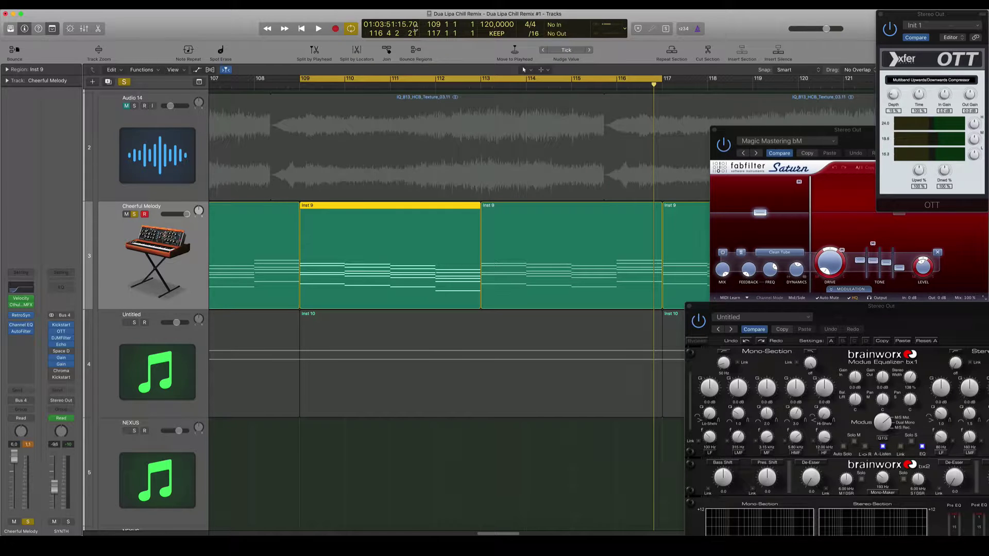
pyautogui.click(624, 28)
pyautogui.press('Escape')
# - Select and deselect the first two Inst 9 regions, and lower the system volume
pyautogui.click(538, 466)
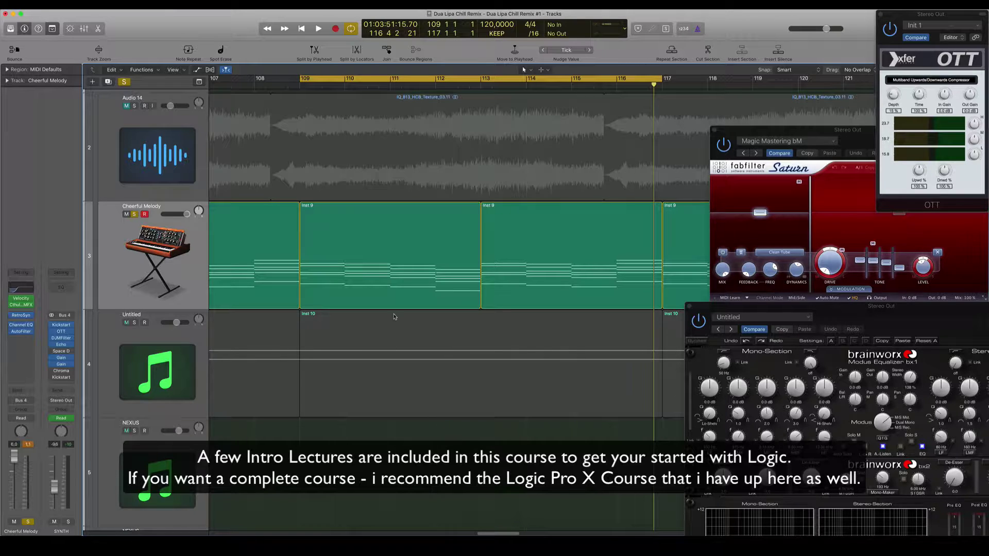
pyautogui.click(387, 286)
pyautogui.hotkey('shift', 'Right')
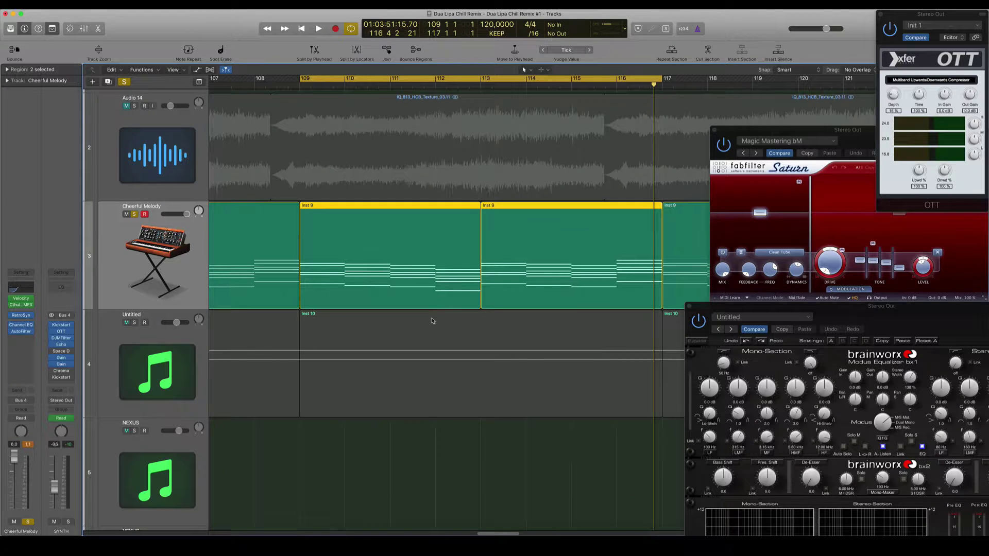
pyautogui.click(408, 447)
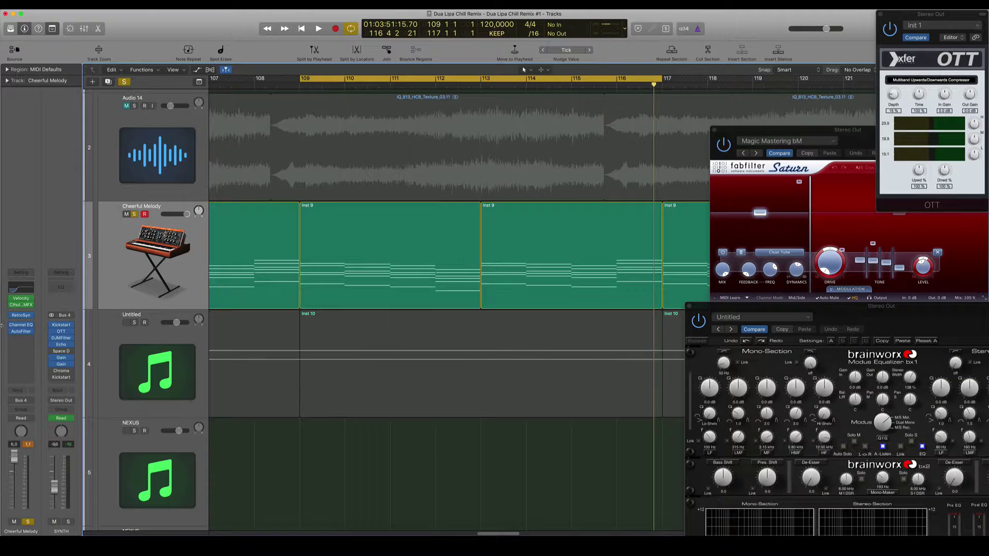
pyautogui.moveTo(54, 327)
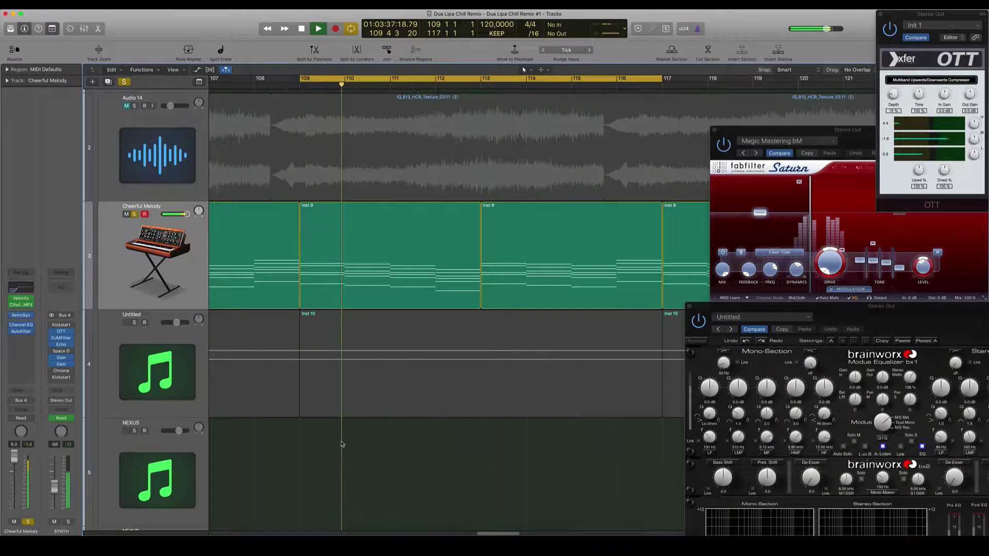
pyautogui.press('XF86AudioLowerVolume')
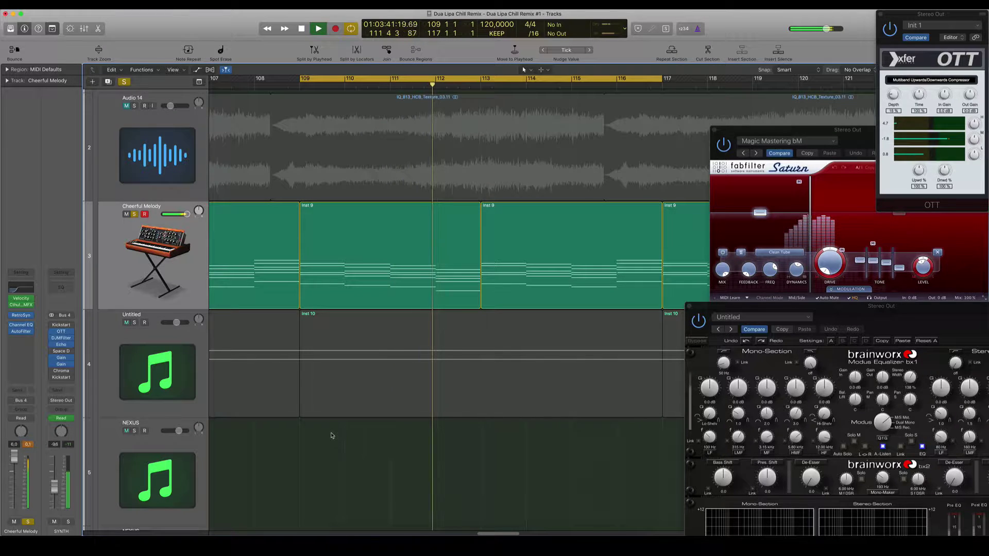
# - Close the OTT, Saturn and brainworx plug-in windows and stop playback
pyautogui.click(767, 130)
pyautogui.press('super+w')
pyautogui.press('super+w')
pyautogui.press('super+w')
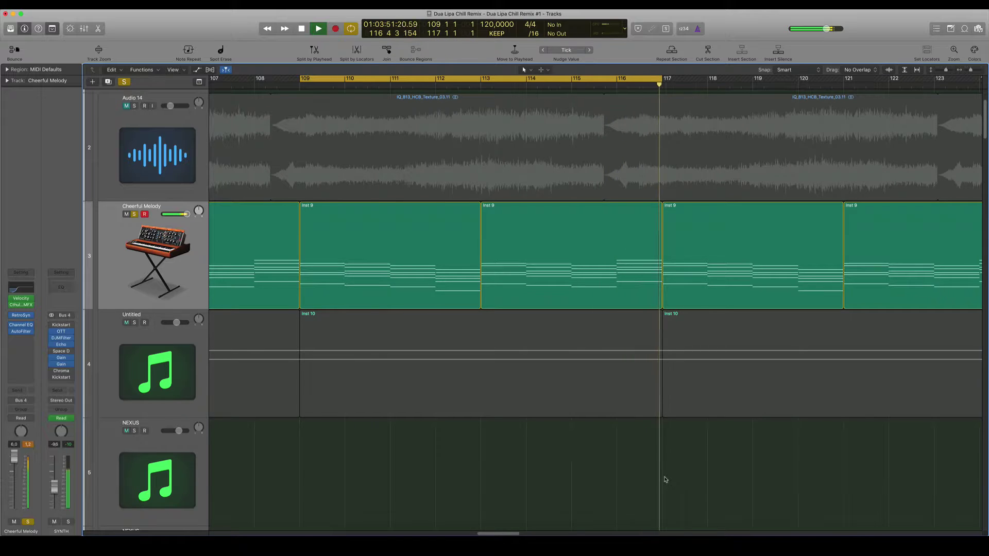
pyautogui.press('space')
pyautogui.click(775, 5)
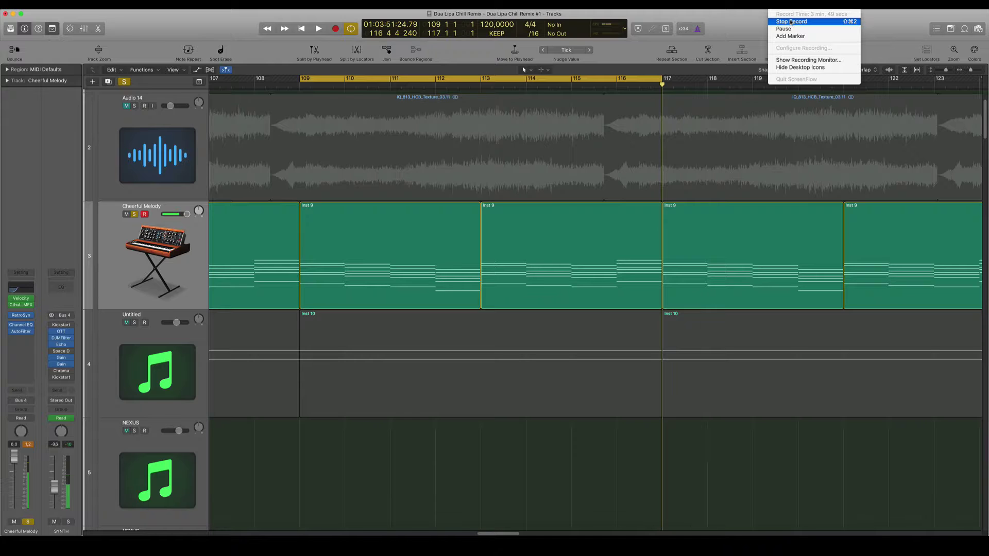
# - Search YouTube for 'cyril hahn say my name' and play the Cyril Hahn remix
pyautogui.click(791, 21)
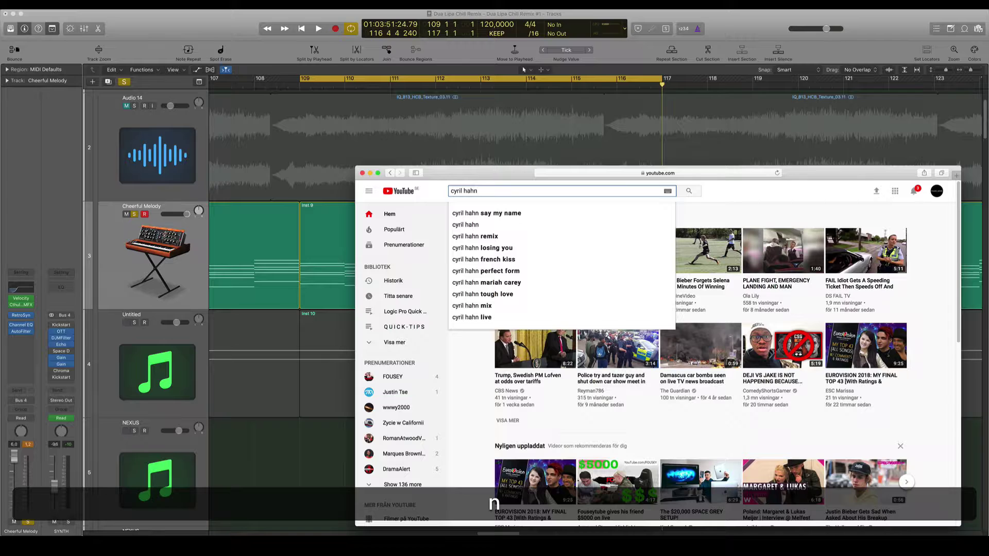
pyautogui.press('Down')
pyautogui.press('Return')
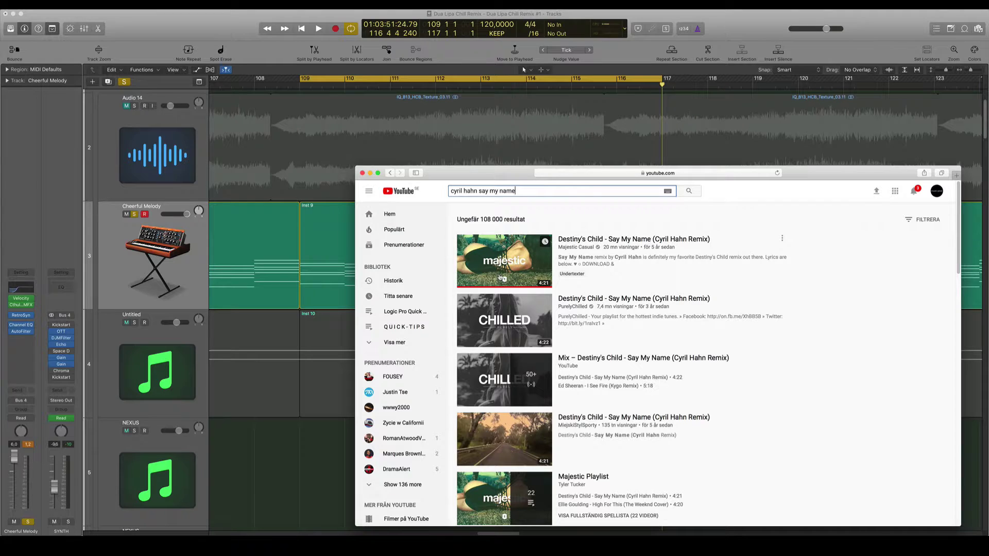
pyautogui.click(500, 278)
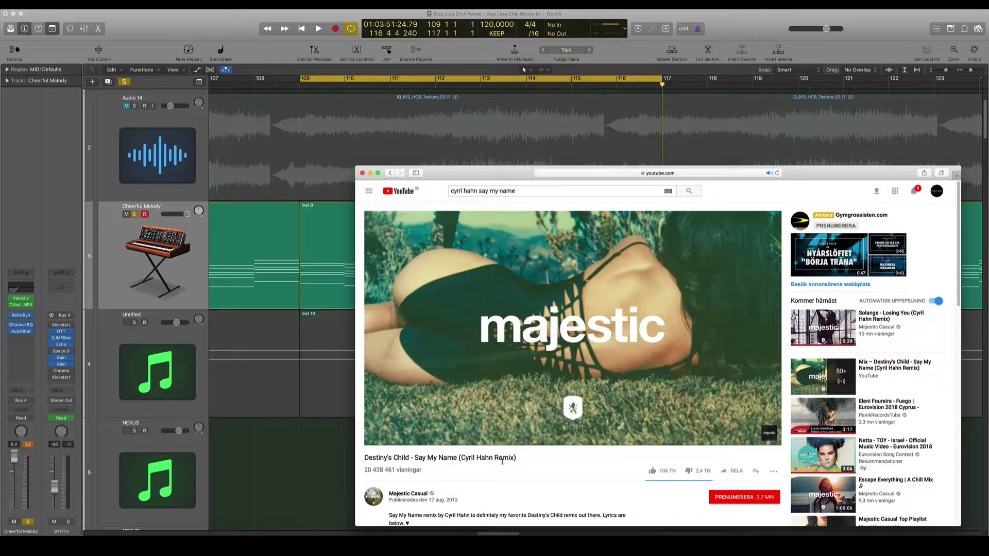
# - Pause the reference video and return to Logic, selecting the bar 109–113 Inst 9 region
pyautogui.press('space')
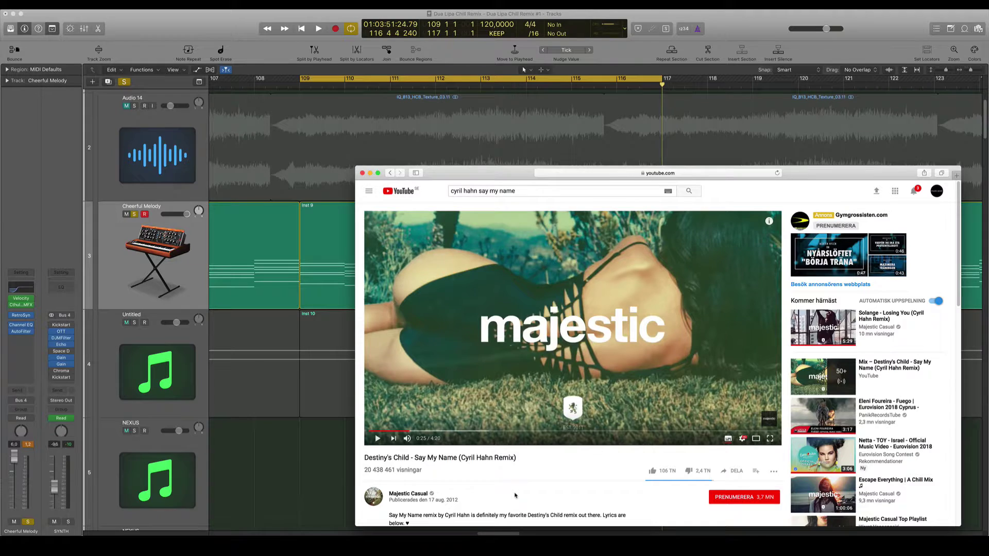
pyautogui.press('super+Tab')
pyautogui.click(448, 263)
# - Try selecting both Inst 9 regions, then open the bar 109–113 region's chords in the Piano Roll
pyautogui.click(545, 246)
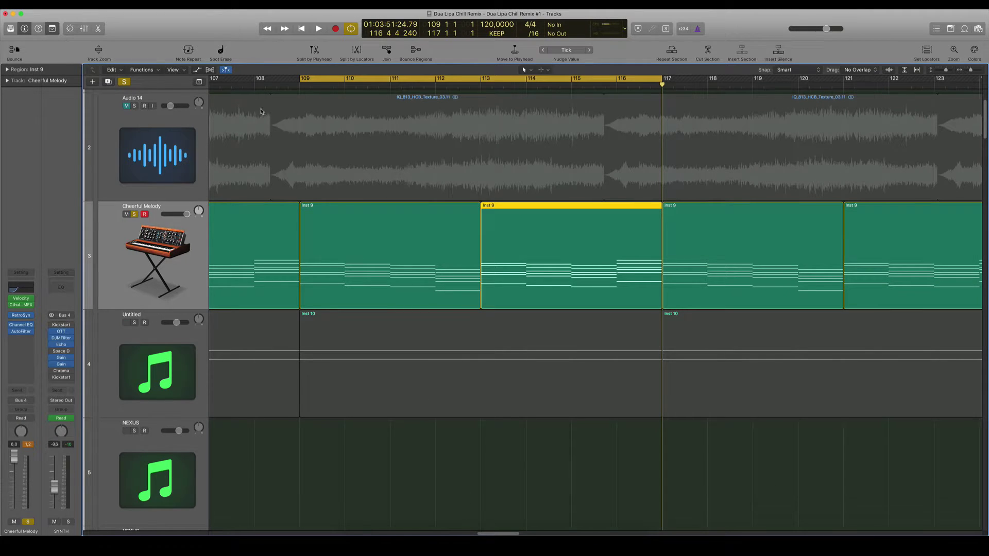
pyautogui.keyDown('shift'); pyautogui.click(365, 275); pyautogui.keyUp('shift')
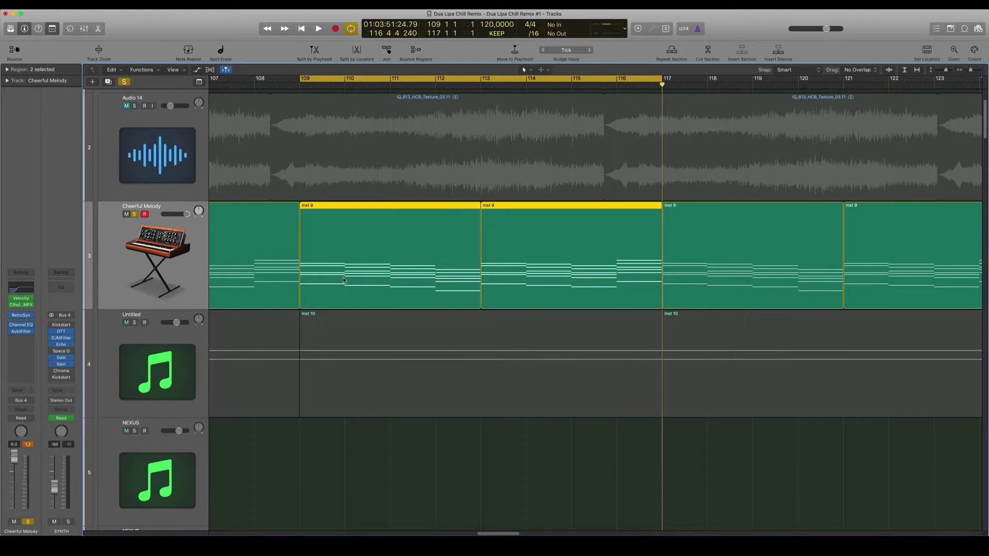
pyautogui.click(485, 320)
pyautogui.click(403, 290)
pyautogui.press('Right')
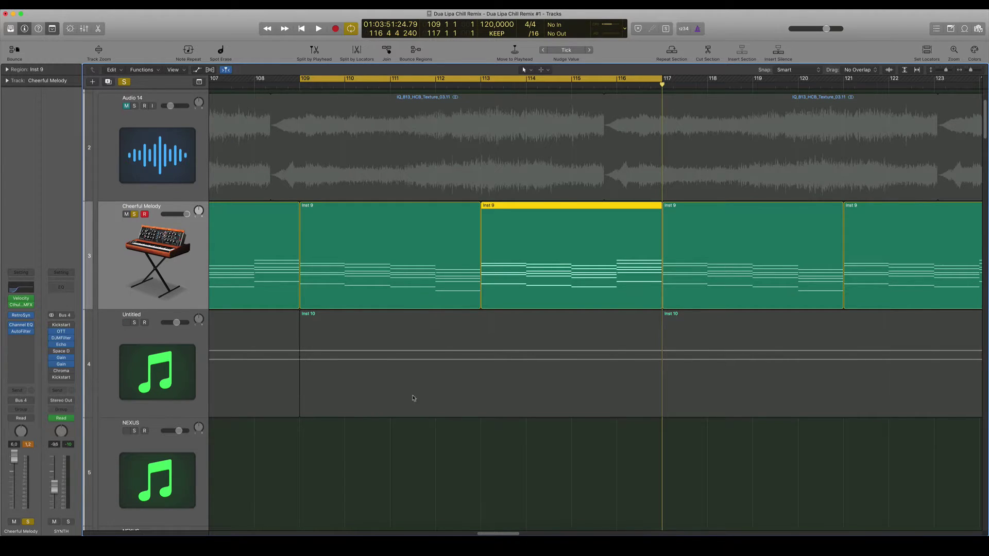
pyautogui.keyDown('shift'); pyautogui.click(403, 280); pyautogui.keyUp('shift')
pyautogui.click(401, 361)
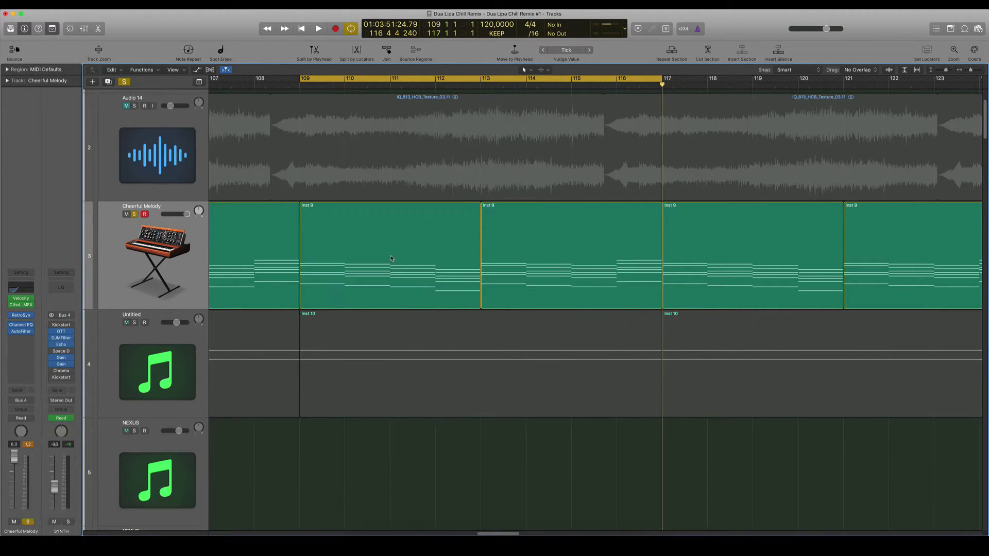
pyautogui.doubleClick(389, 256)
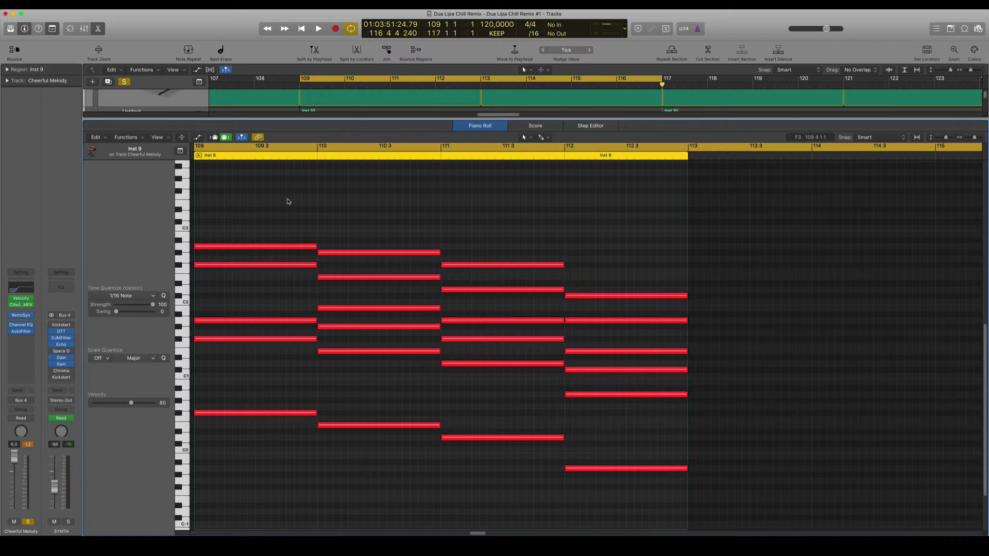
# - Reopen the bar 109–113 region in the Piano Roll, select and deselect its chord notes, then close the editor
pyautogui.press('e')
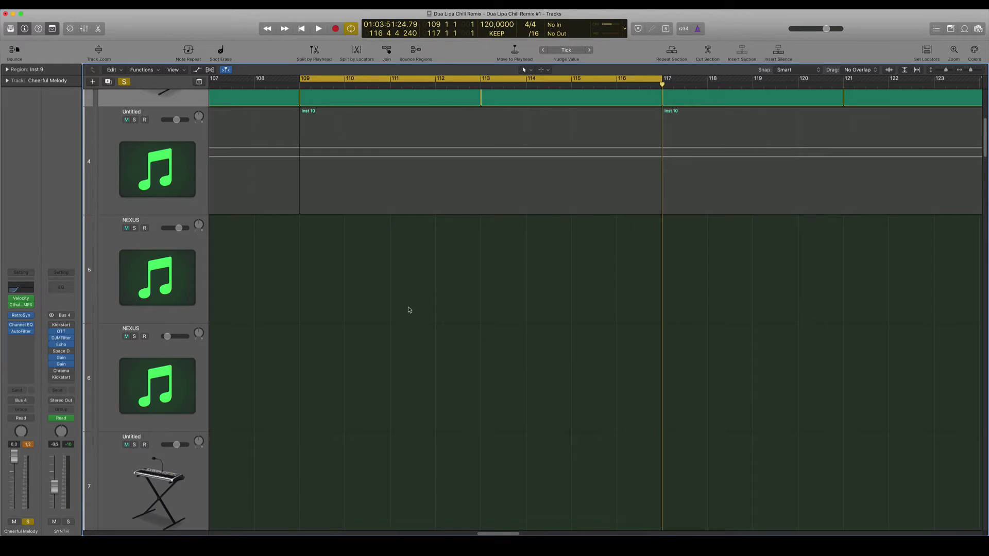
pyautogui.scroll(3, 408, 306)
pyautogui.click(469, 221)
pyautogui.press('e')
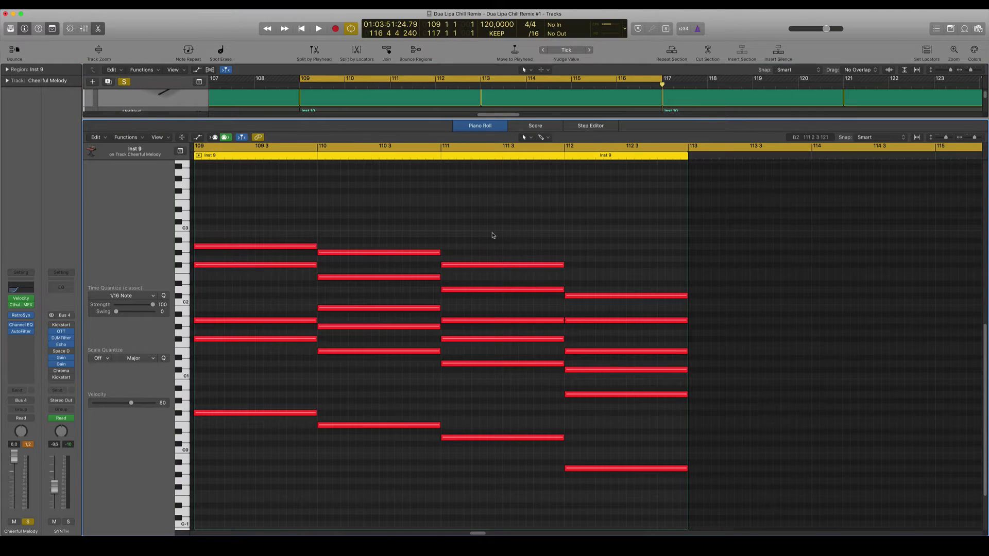
pyautogui.moveTo(279, 196); pyautogui.dragTo(656, 474)
pyautogui.click(595, 239)
pyautogui.press('alt')
pyautogui.press('super')
pyautogui.click(469, 126)
pyautogui.scroll(5, 440, 346)
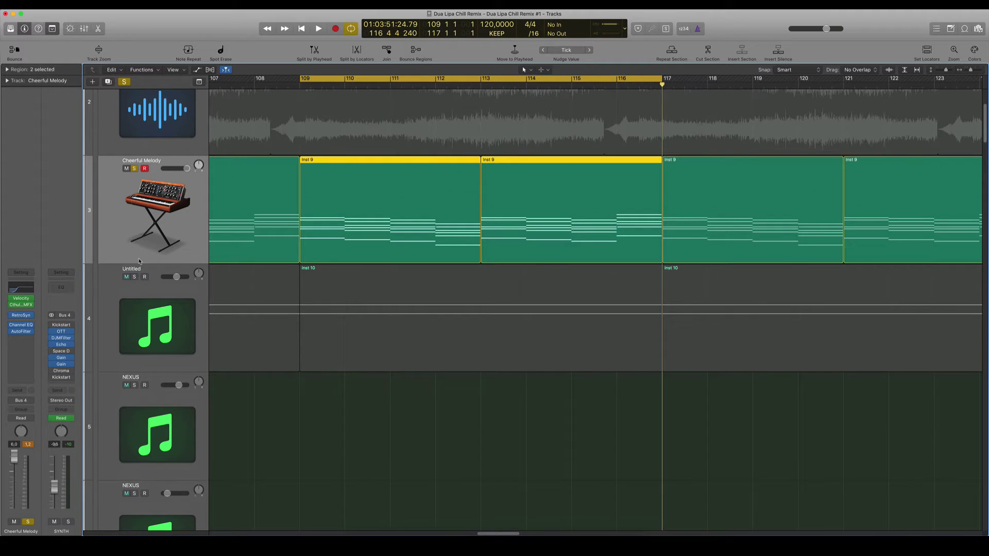
# - Open Cheerful Melody's Retro Synth, browse Synth Leads presets keeping 'Cheerful Melody', and move the window right
pyautogui.click(21, 315)
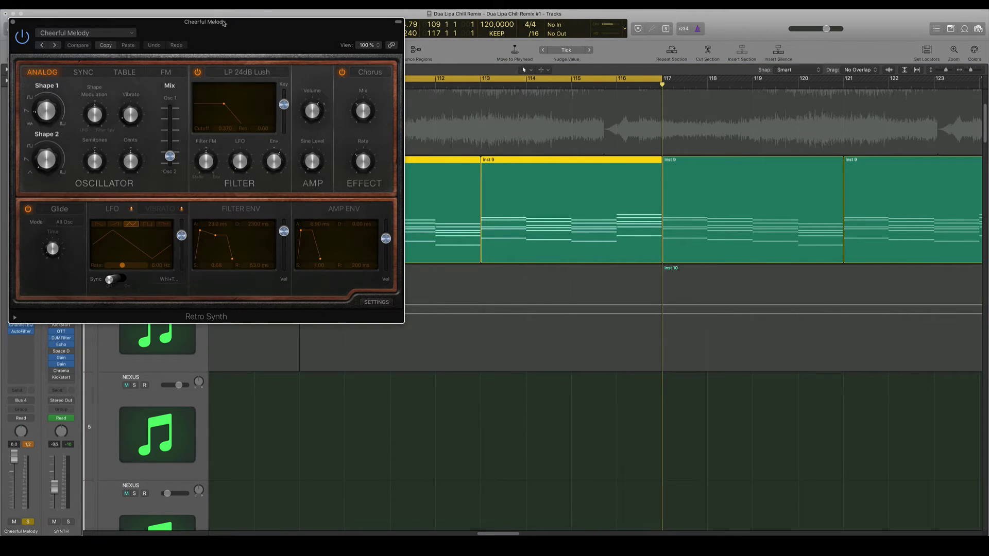
pyautogui.moveTo(214, 20); pyautogui.dragTo(597, 116)
pyautogui.click(435, 121)
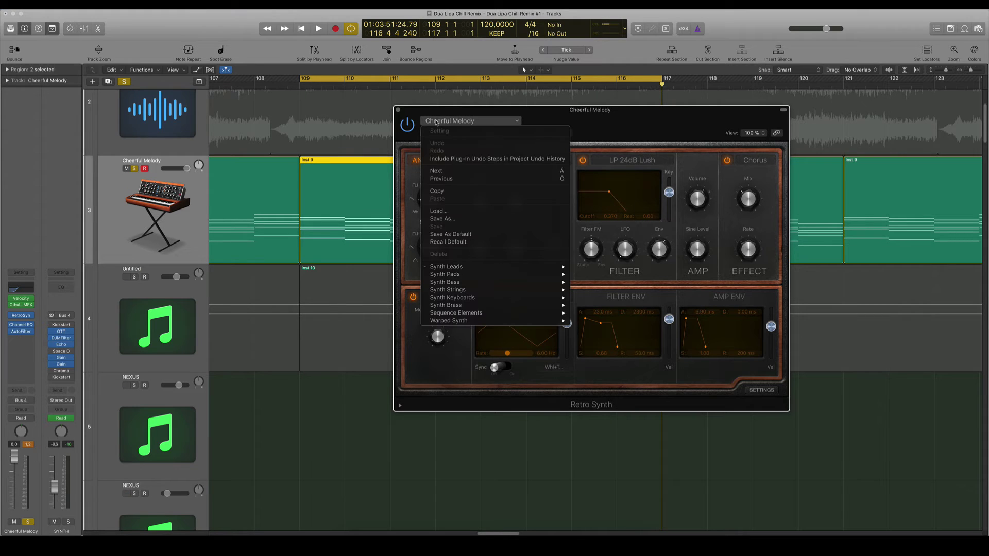
pyautogui.moveTo(494, 269)
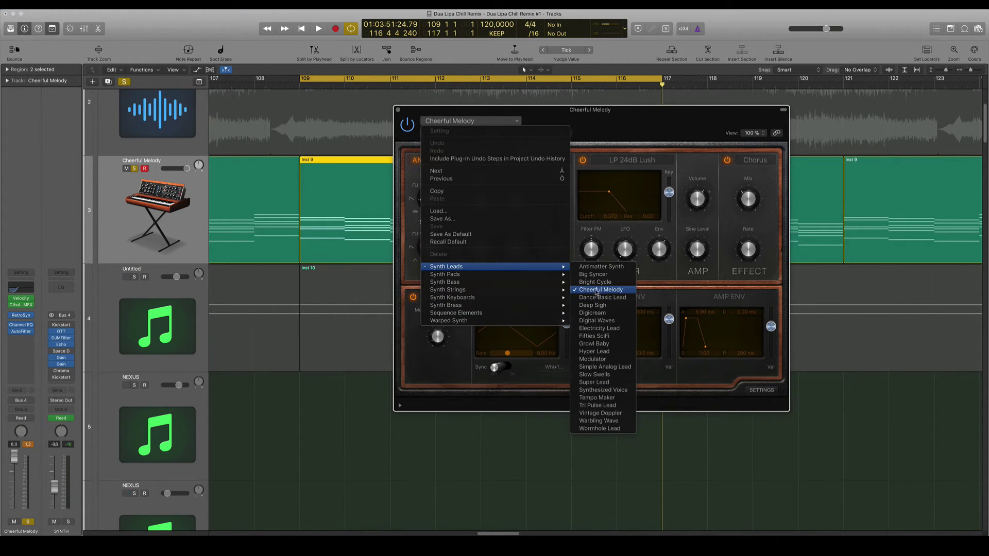
pyautogui.click(609, 139)
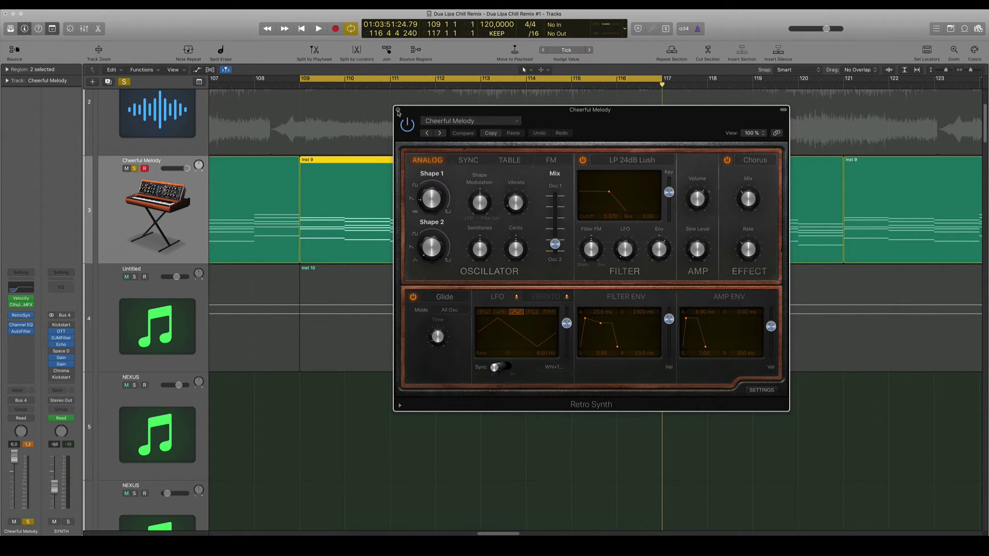
pyautogui.moveTo(406, 111); pyautogui.dragTo(624, 145)
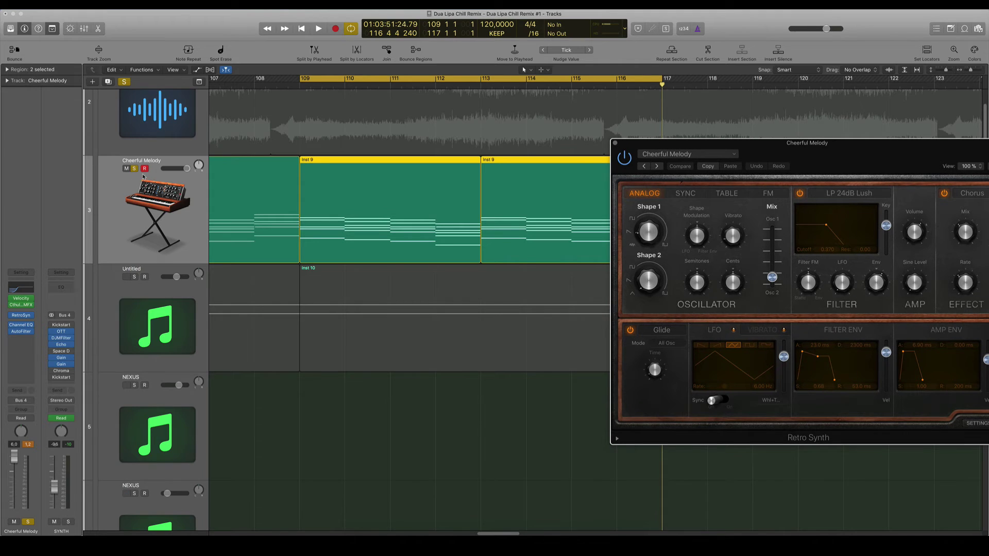
pyautogui.click(288, 406)
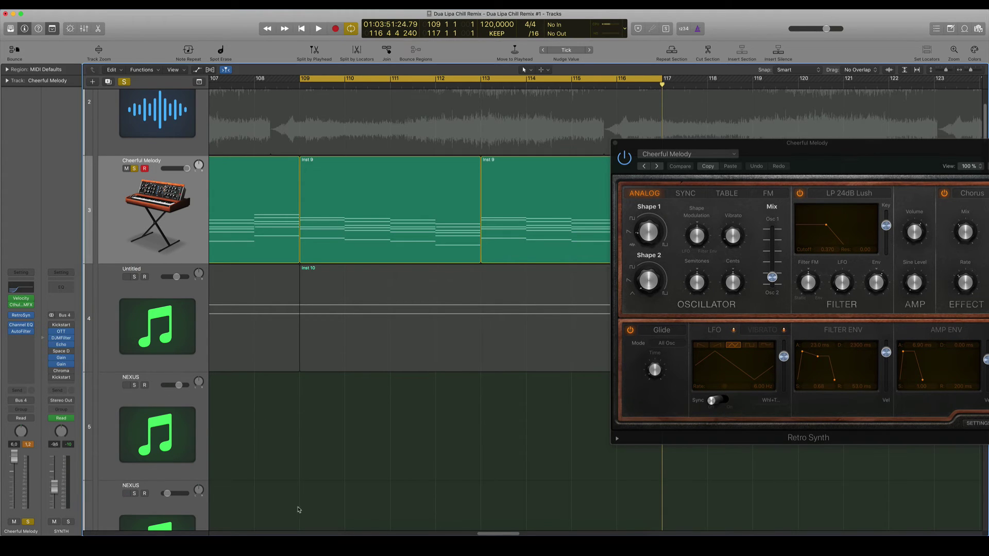
# - Replay the Say My Name remix from near its start, then play the Logic project from bar 109
pyautogui.click(385, 527)
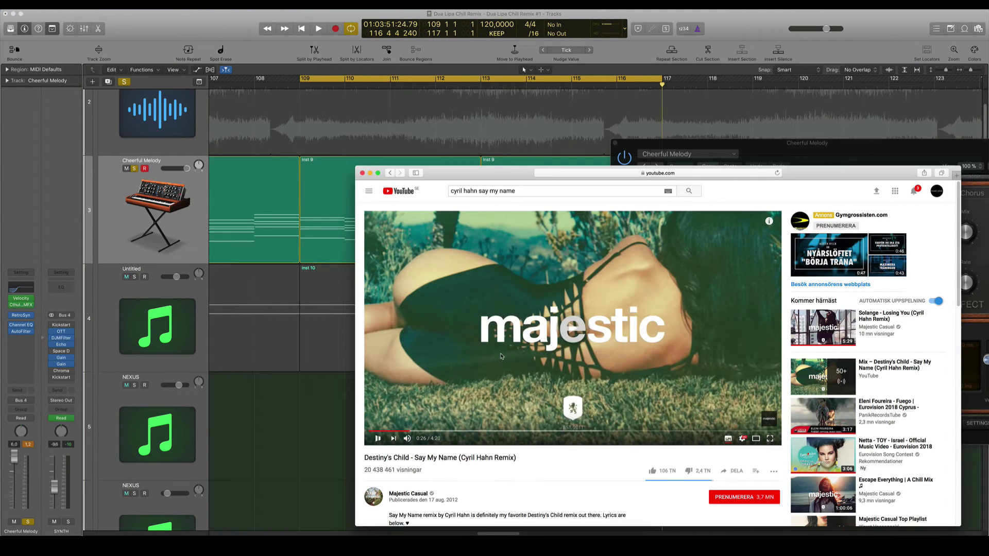
pyautogui.click(371, 431)
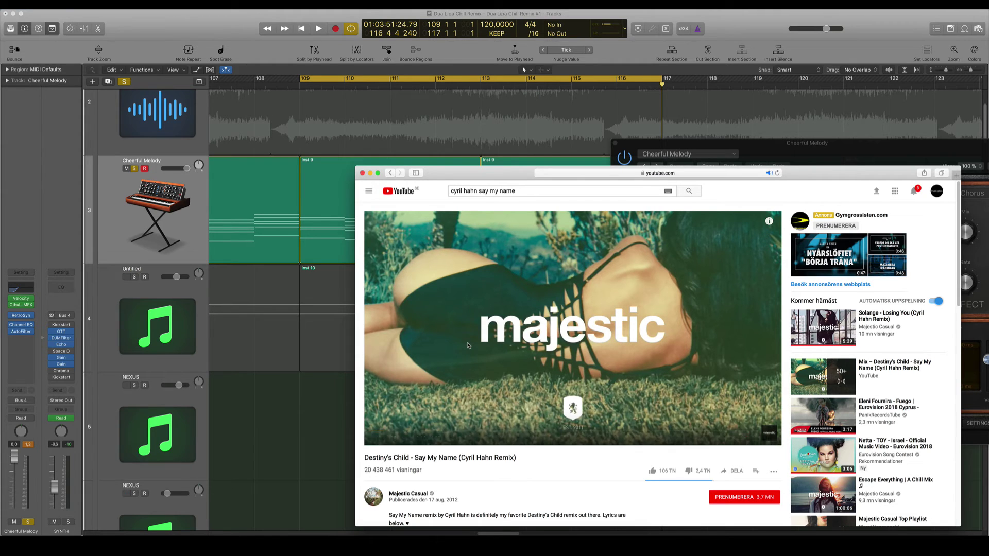
pyautogui.press('super+Tab')
pyautogui.press('space')
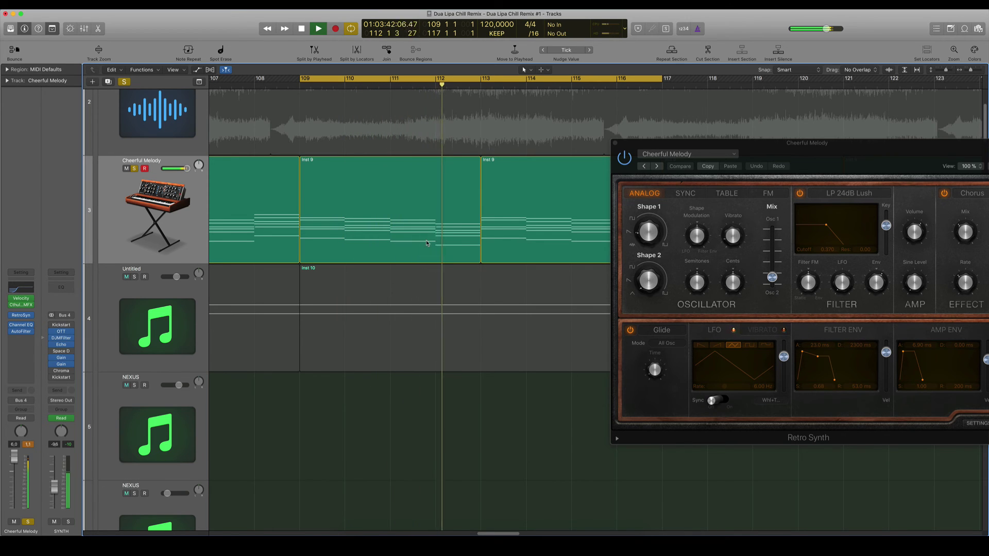
# - Stop playback, close Retro Synth, and select all 23 Inst 9 notes in the Piano Roll to transpose
pyautogui.press('space')
pyautogui.press('p')
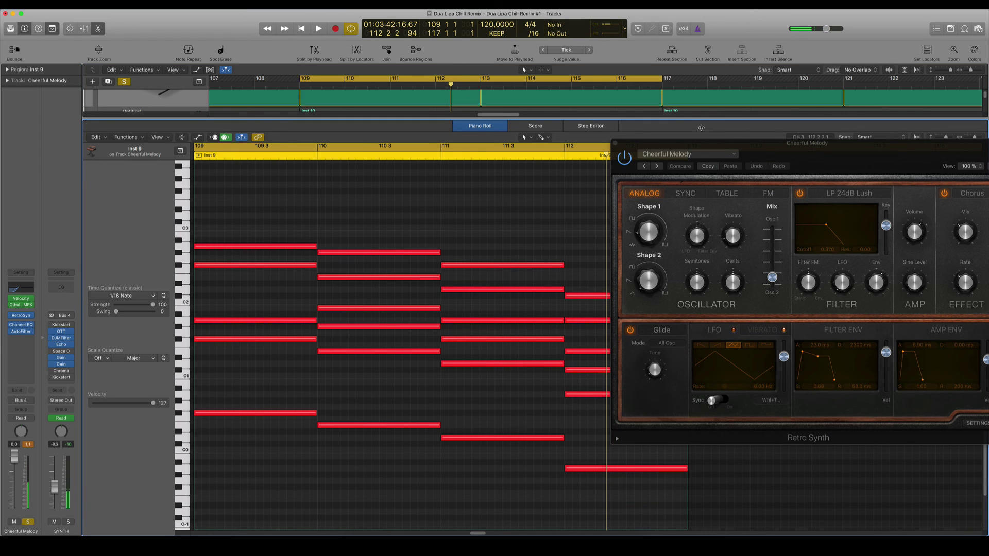
pyautogui.click(615, 144)
pyautogui.moveTo(257, 403); pyautogui.dragTo(341, 412)
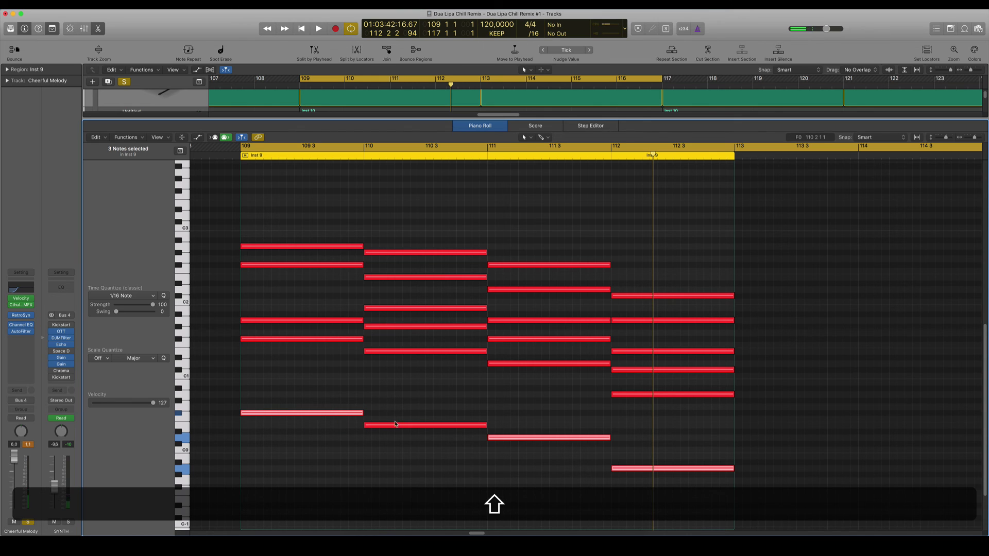
pyautogui.keyDown('shift'); pyautogui.click(407, 406); pyautogui.keyUp('shift')
pyautogui.press('shift+super+a')
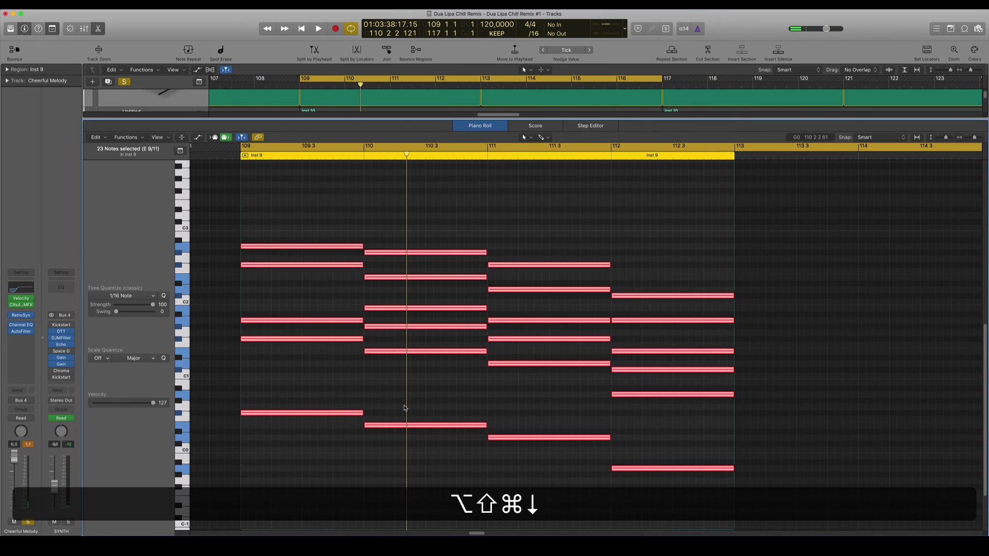